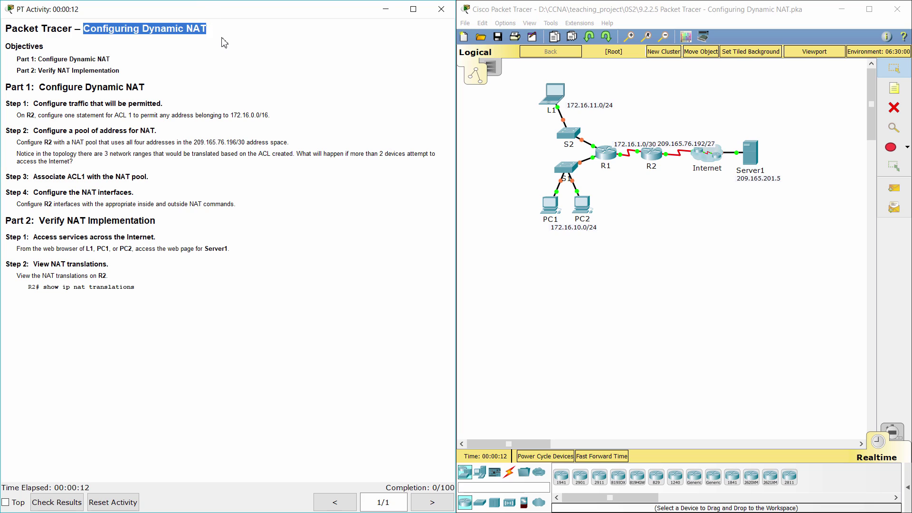
Read the Part 1 Step 1 instructions about the traffic that ACL 1 on R2 must permit
click(225, 50)
drag(11, 86, 170, 91)
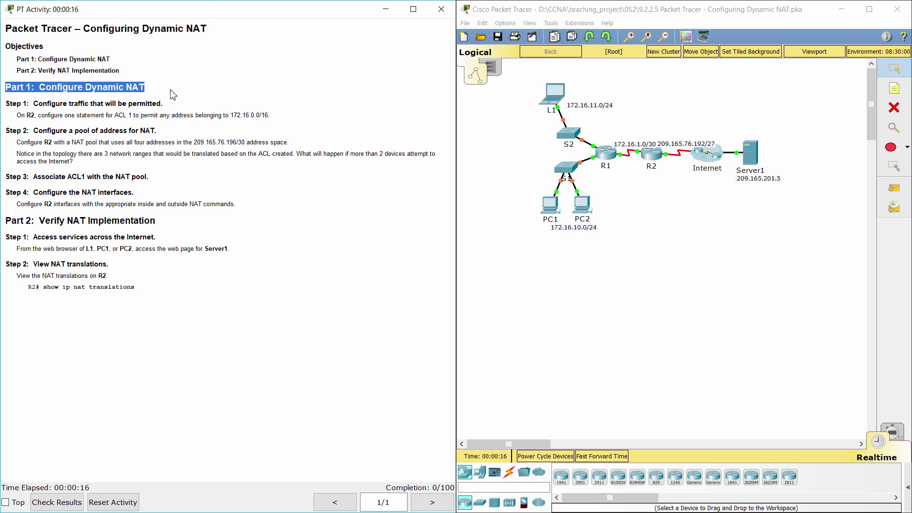
click(172, 94)
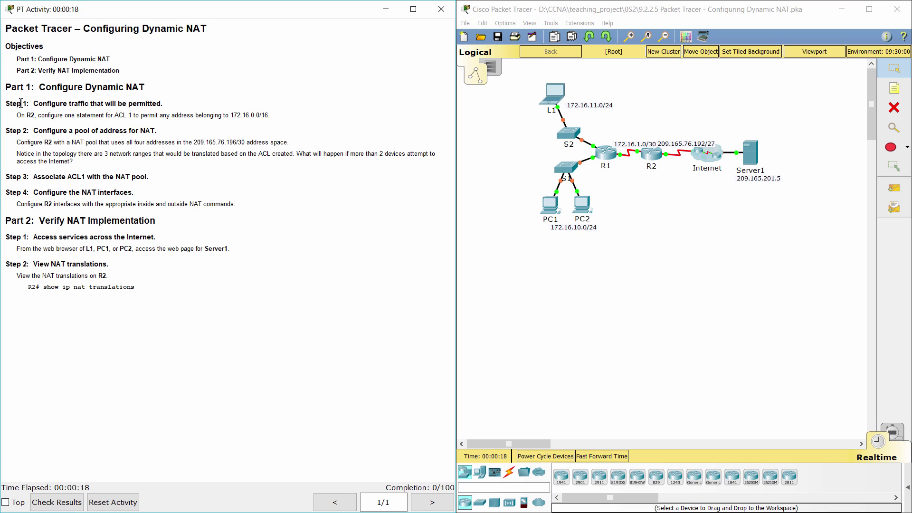
drag(7, 101, 174, 110)
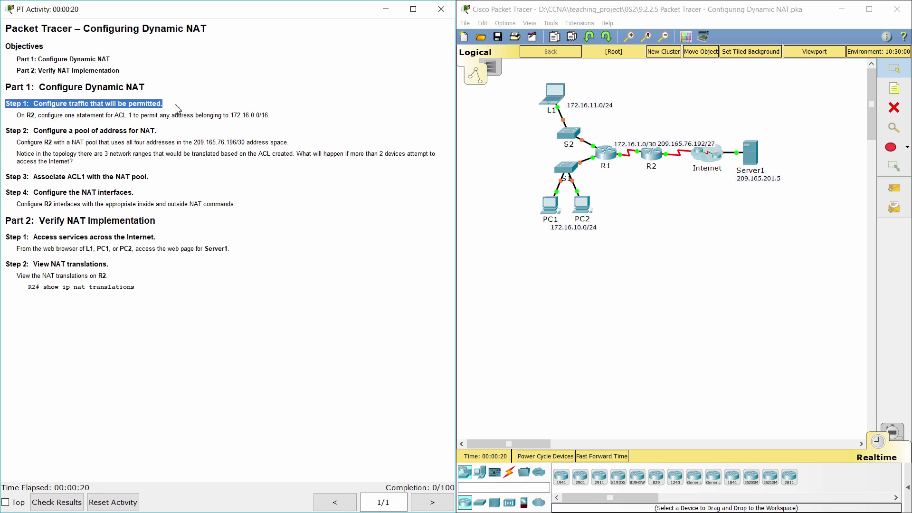
click(162, 115)
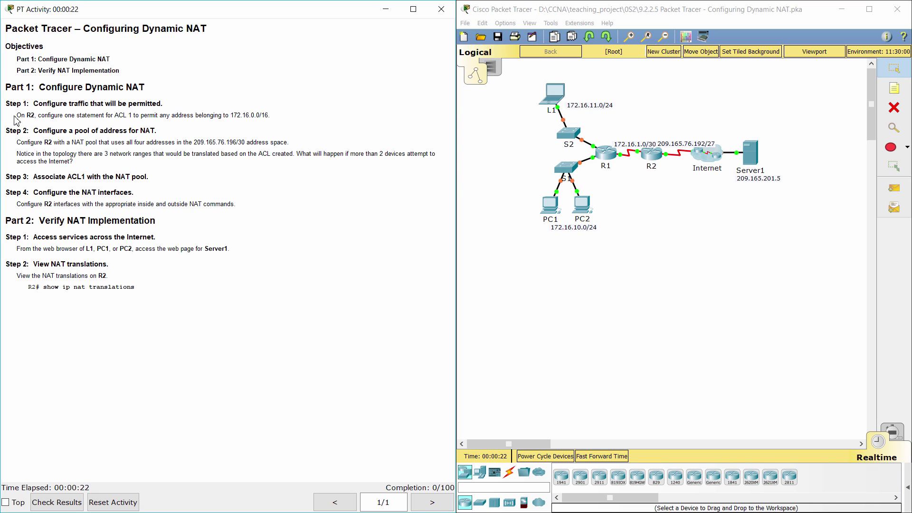
drag(16, 115, 280, 121)
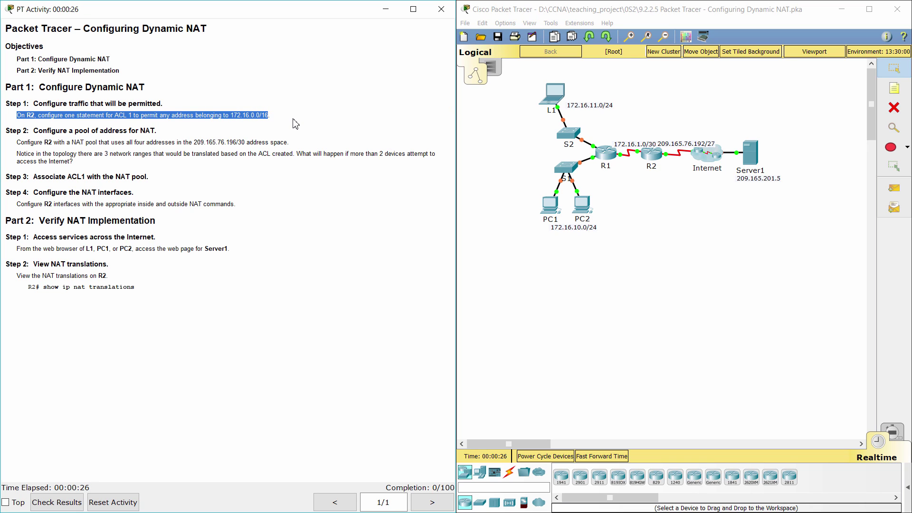
click(293, 116)
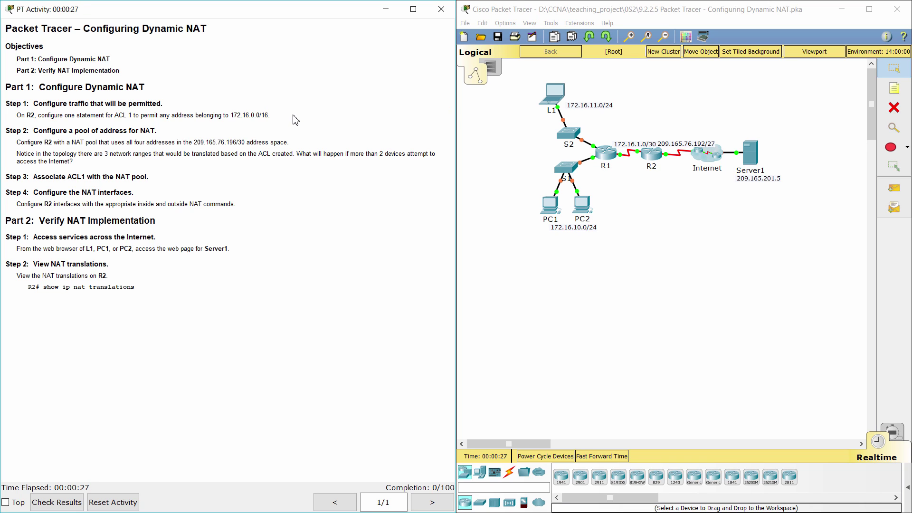
Open router R2's command-line interface in a widened window and enter global configuration mode
click(653, 151)
drag(496, 116, 495, 78)
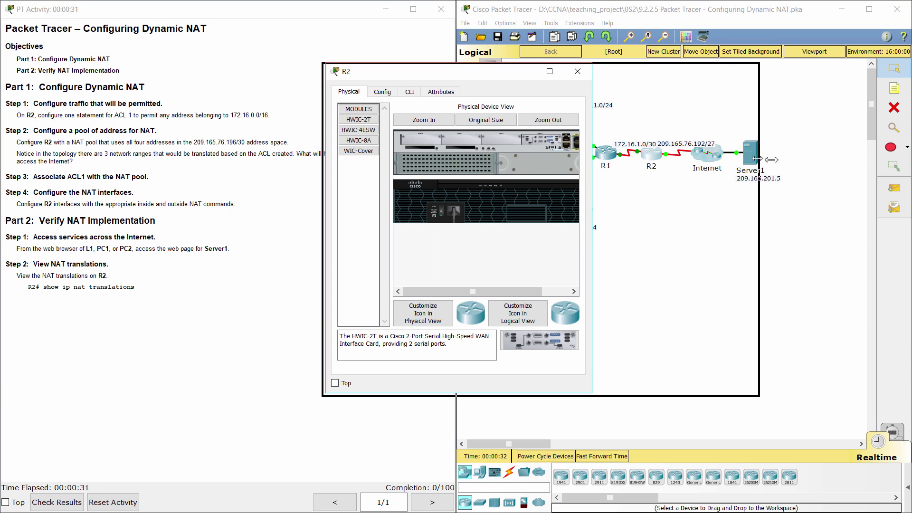
click(410, 92)
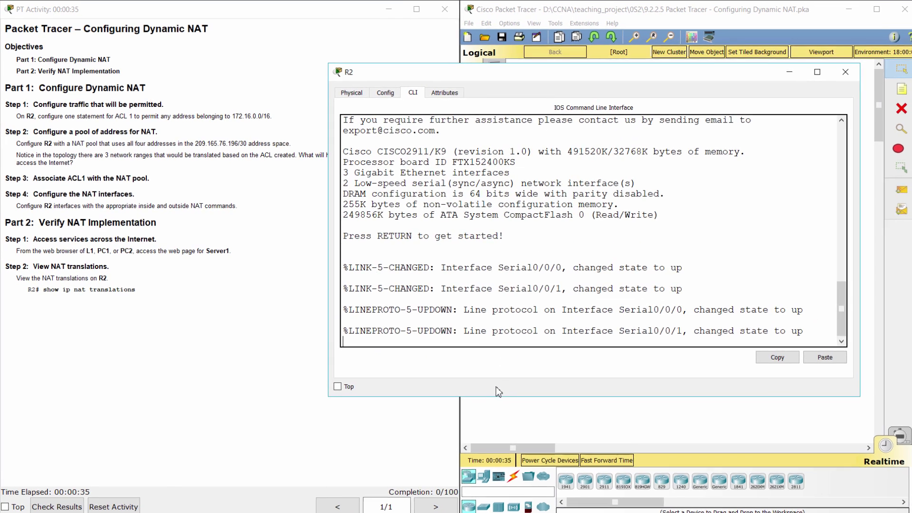
text(ena)
key(Return)
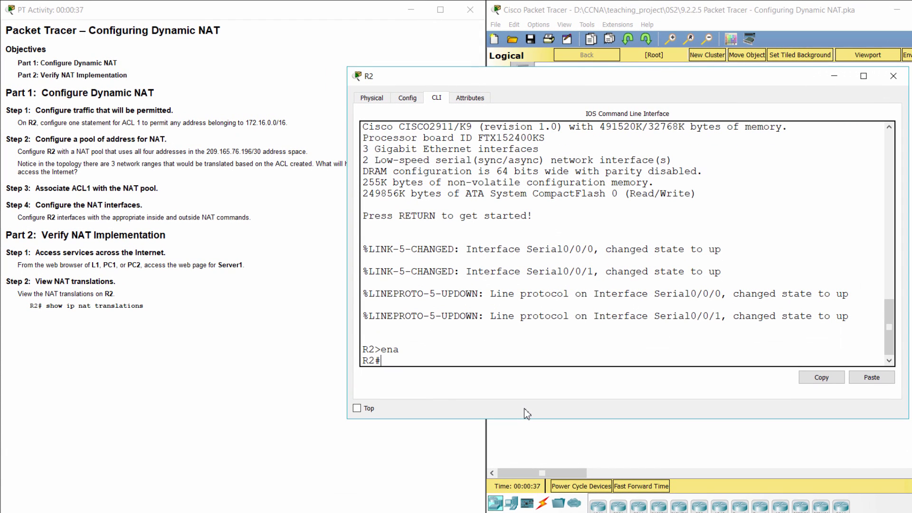
text(conf t)
key(Return)
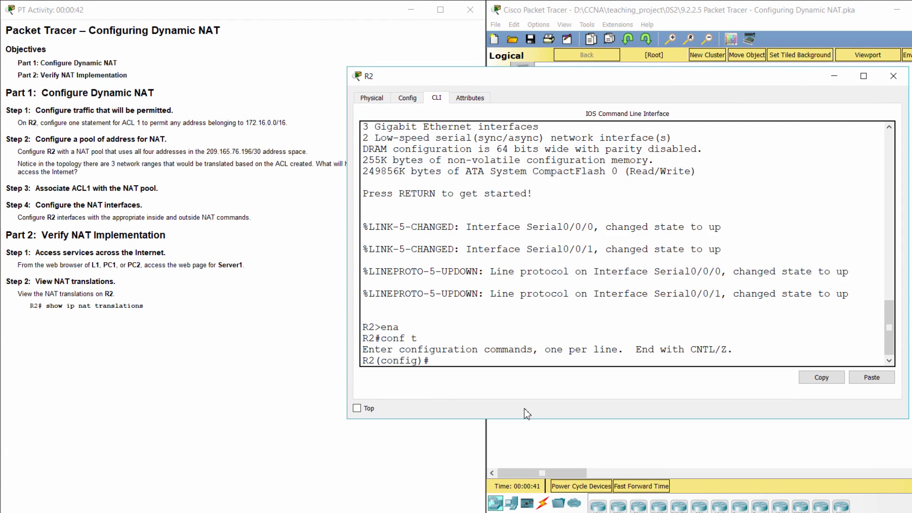
Create access list 1 on R2 permitting network 172.16.0.0 with wildcard mask 0.0.255.255
text(access-list 1 permit)
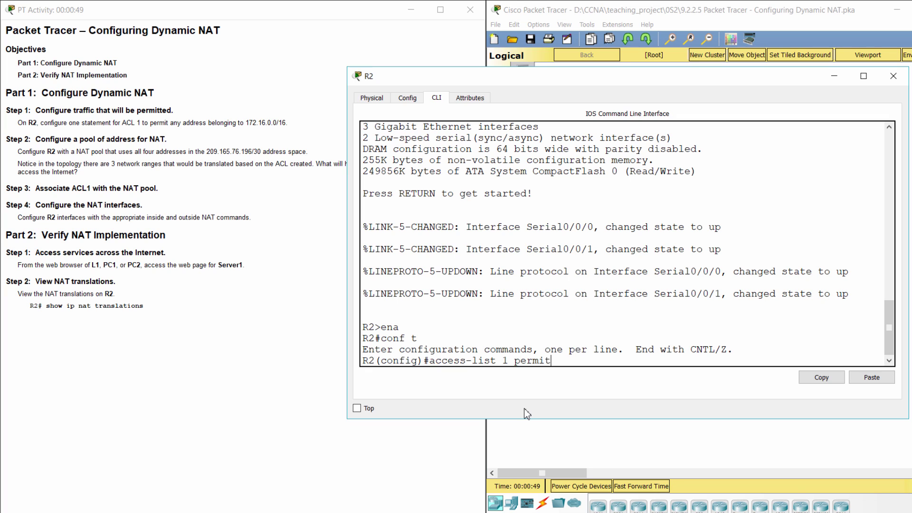
text( 172.16.0.0 0.0.255.255)
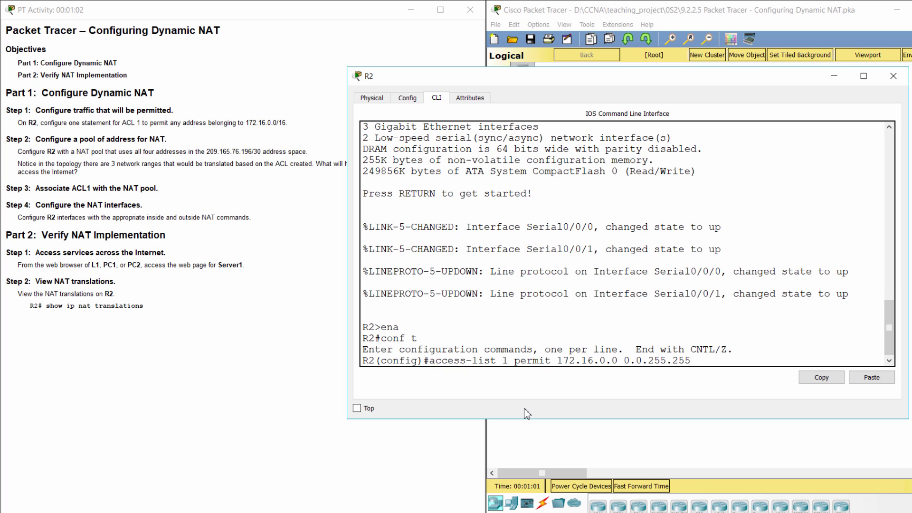
key(Return)
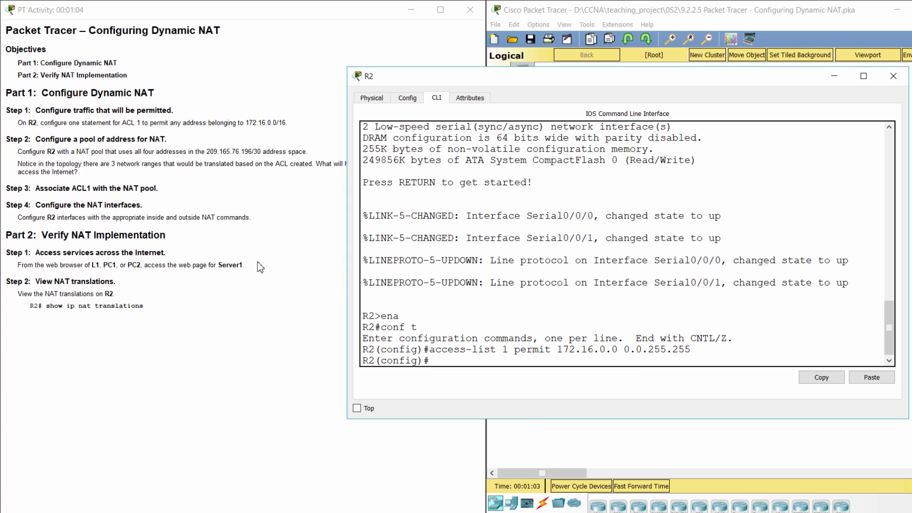
Following Step 2 of the instructions, define R2's NAT pool "dynamic" from 209.165.76.196 to 209.165.76.199 with netmask 255.255.255.252
click(7, 140)
drag(7, 140, 172, 138)
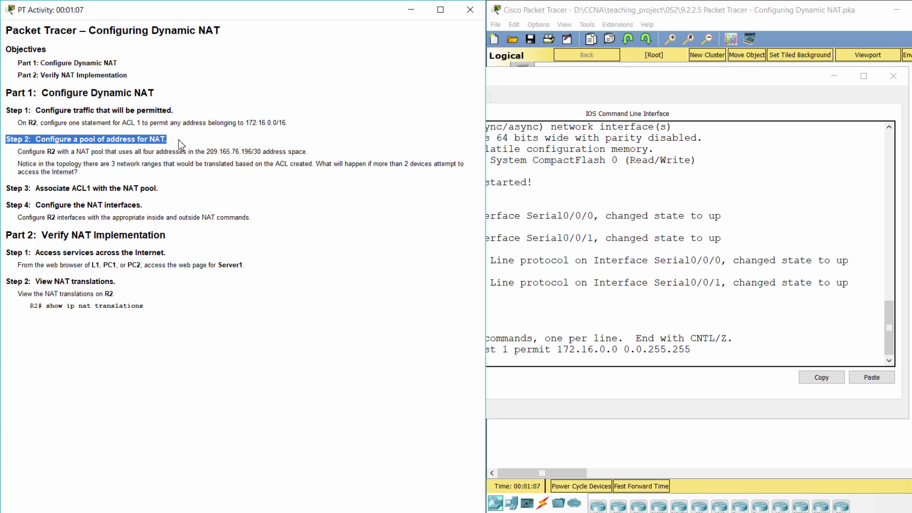
click(92, 152)
drag(18, 151, 317, 153)
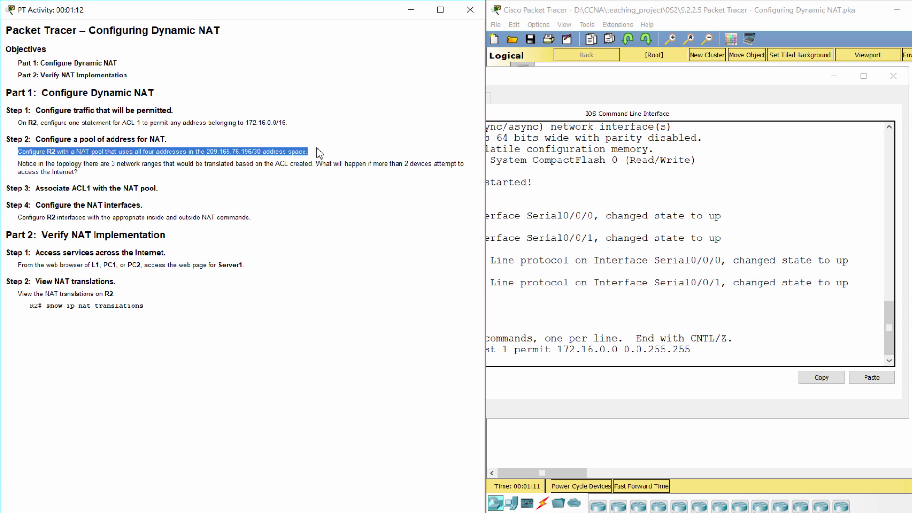
click(542, 375)
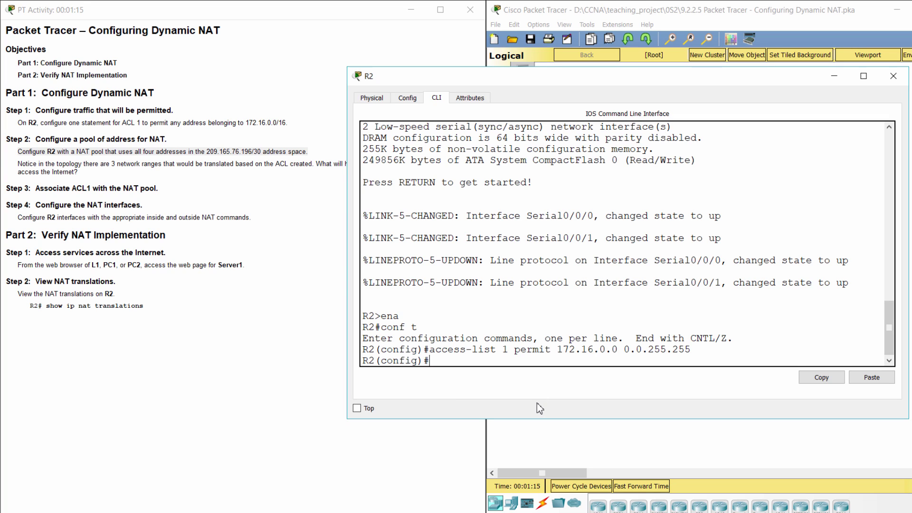
text(ip nat pool dynamic 209)
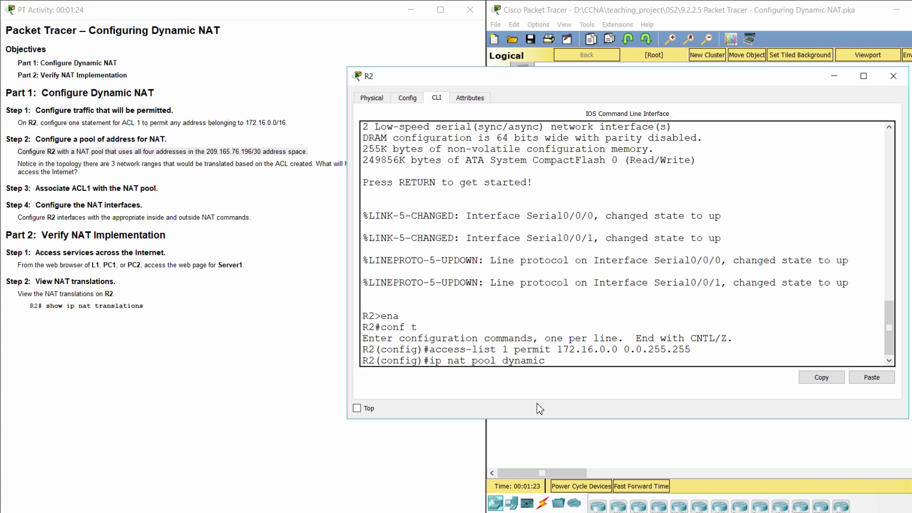
text(.165.76.196 209.165)
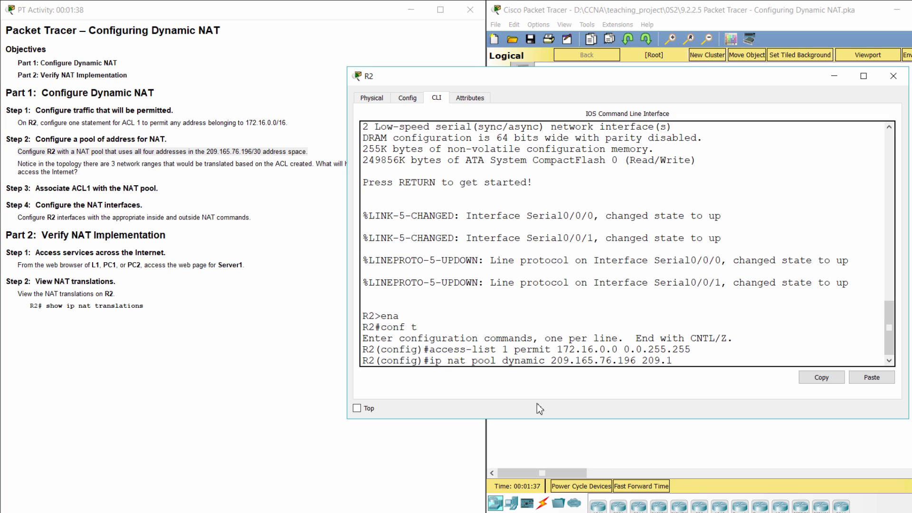
text(.76.199 netmask 255.255)
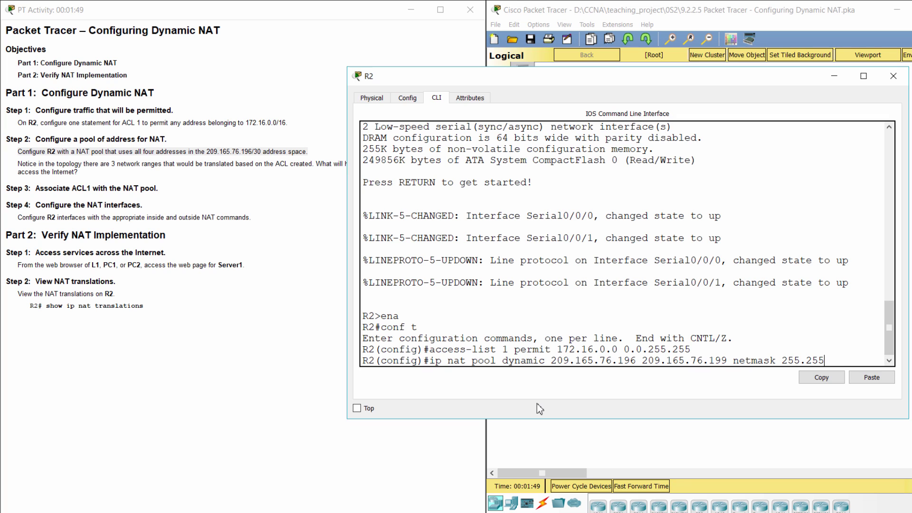
text(.255.252)
key(Return)
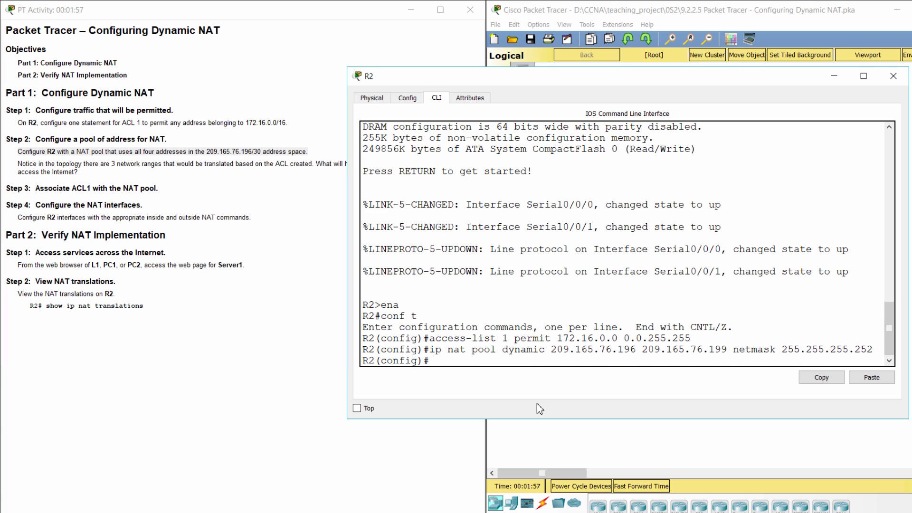
Following Step 3 of the instructions, bind access list 1 to the NAT pool "dynamic" as an inside source translation on R2
click(215, 183)
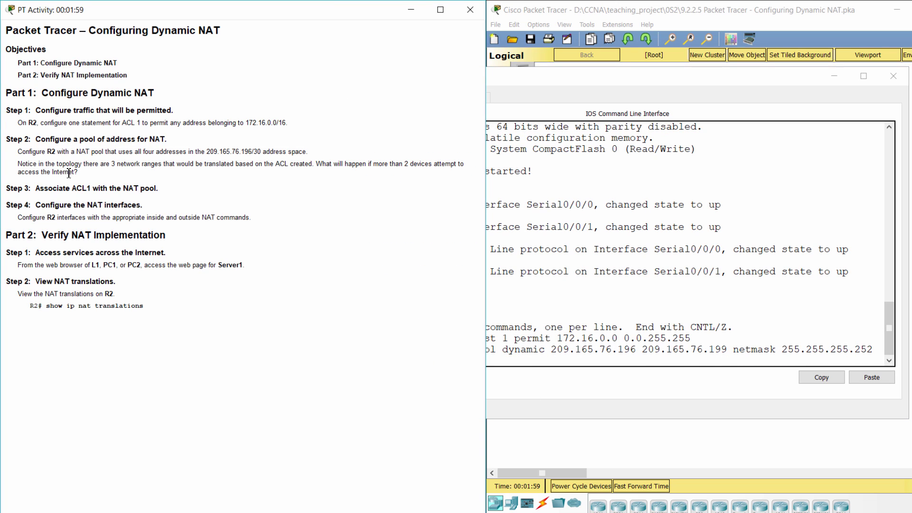
drag(21, 165, 344, 173)
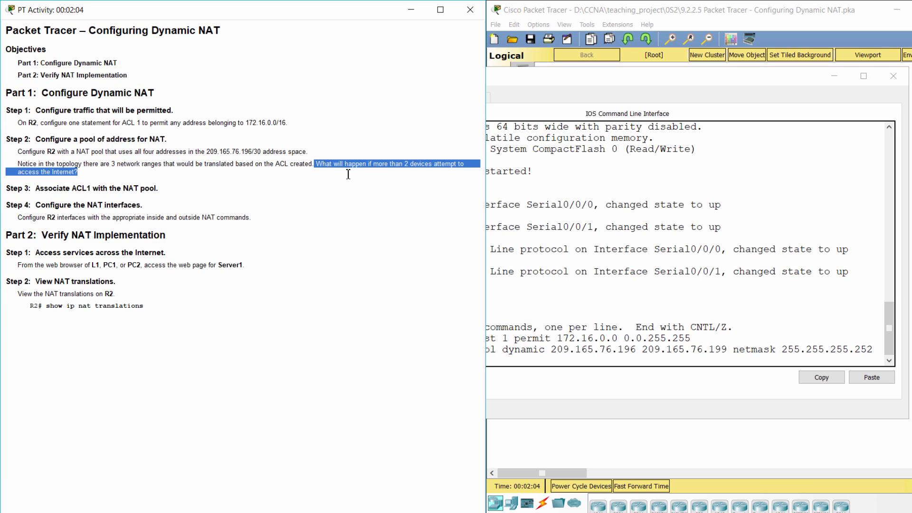
click(220, 184)
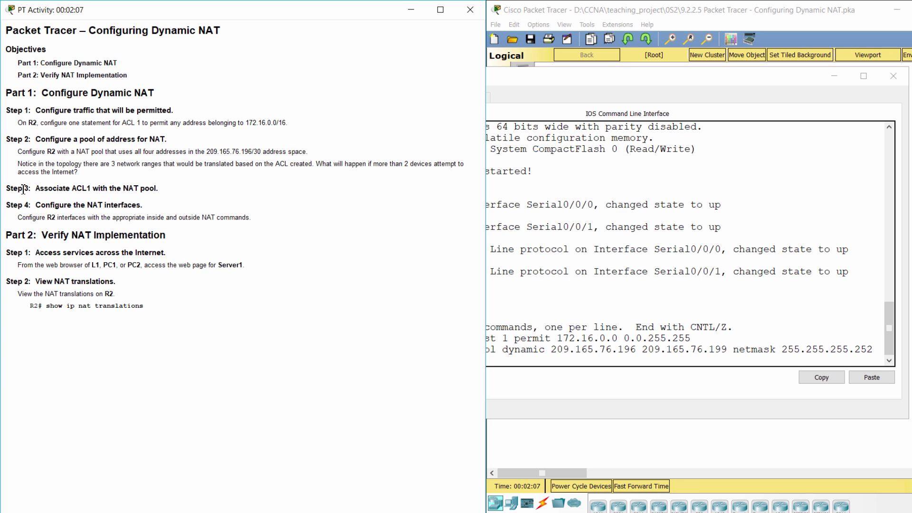
drag(5, 188, 181, 188)
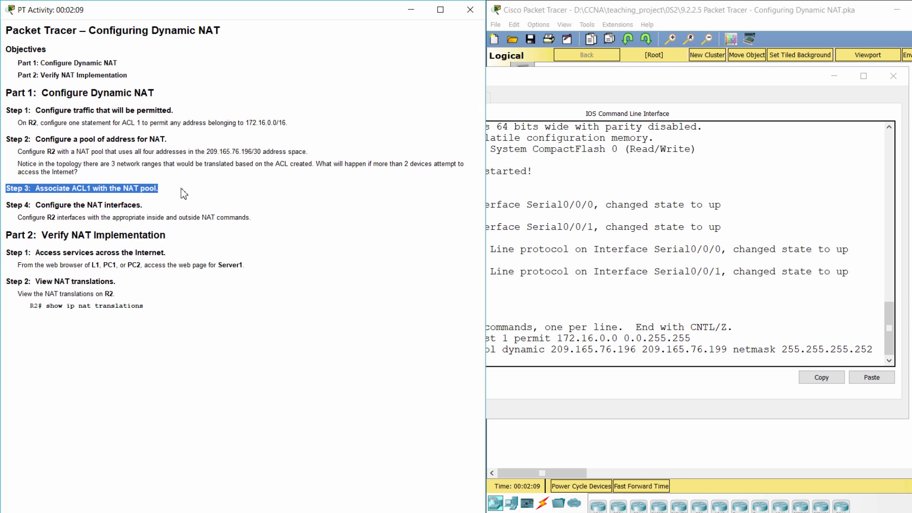
click(286, 220)
click(501, 361)
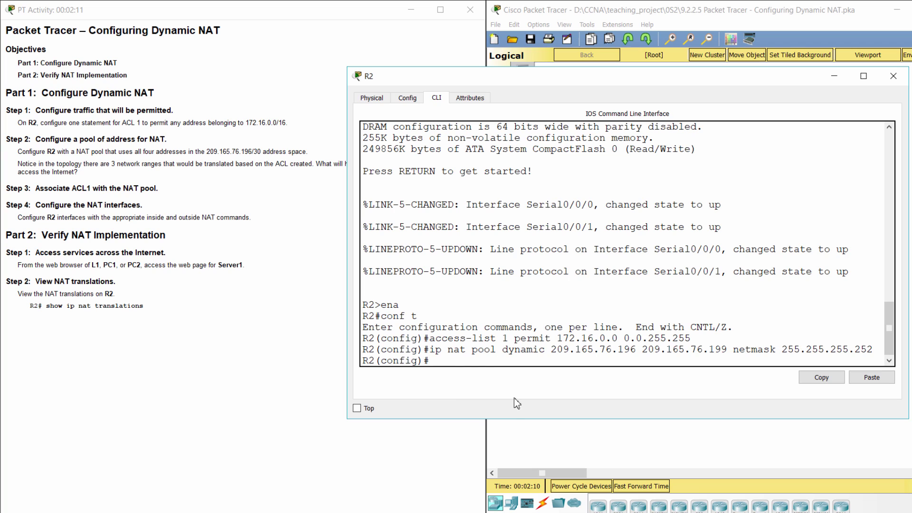
text(ip nat inside sourc)
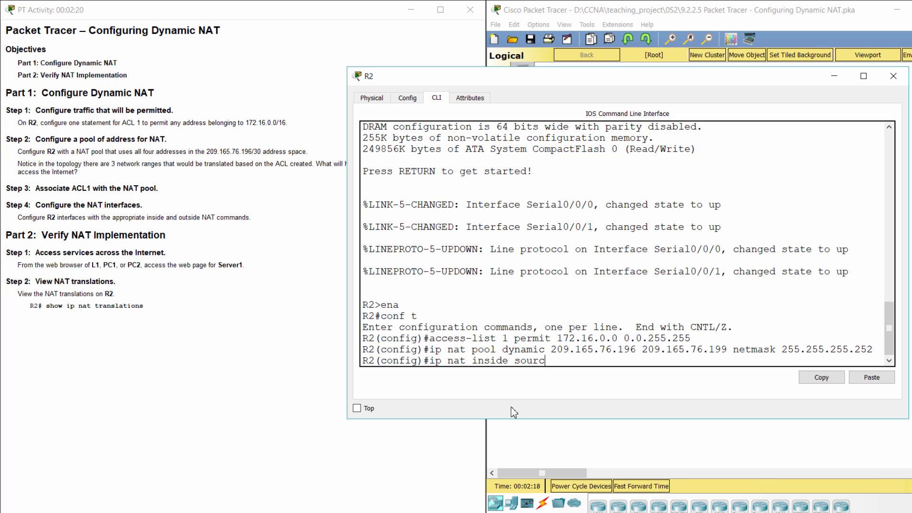
text(e list 1 pool dynamic)
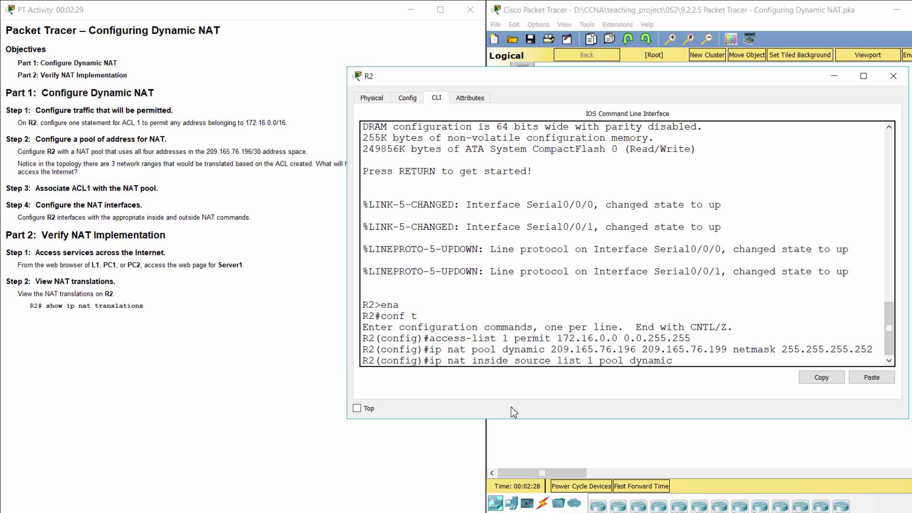
key(Return)
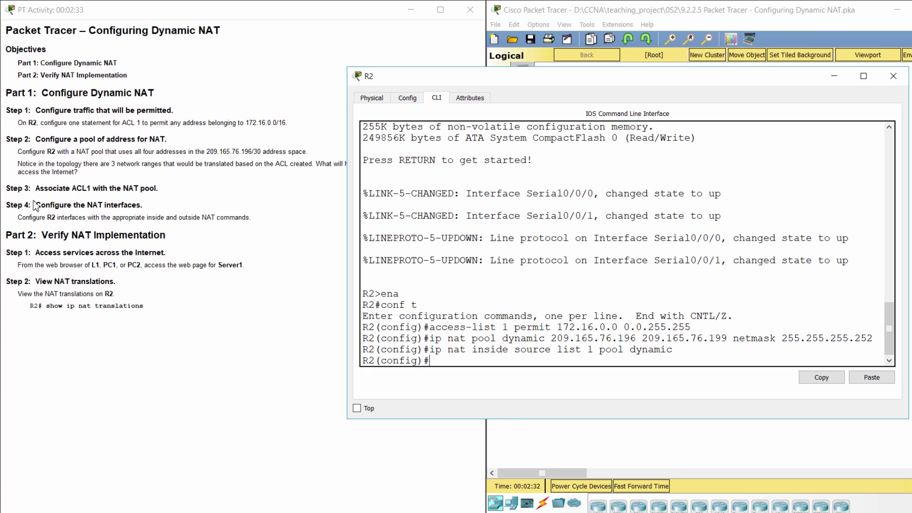
Following Step 4, check R2's link ports in the topology and set its interface s0/0/1 as NAT inside
drag(5, 208, 146, 207)
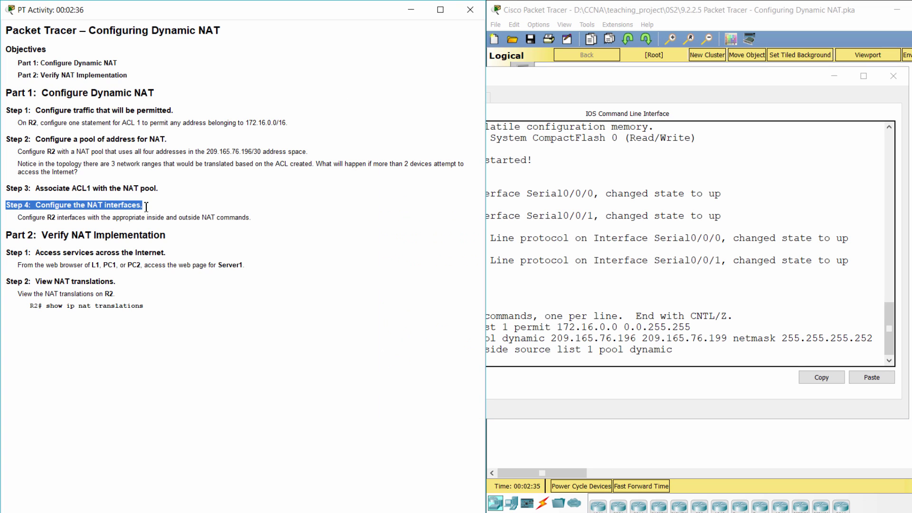
click(155, 214)
drag(21, 215, 265, 217)
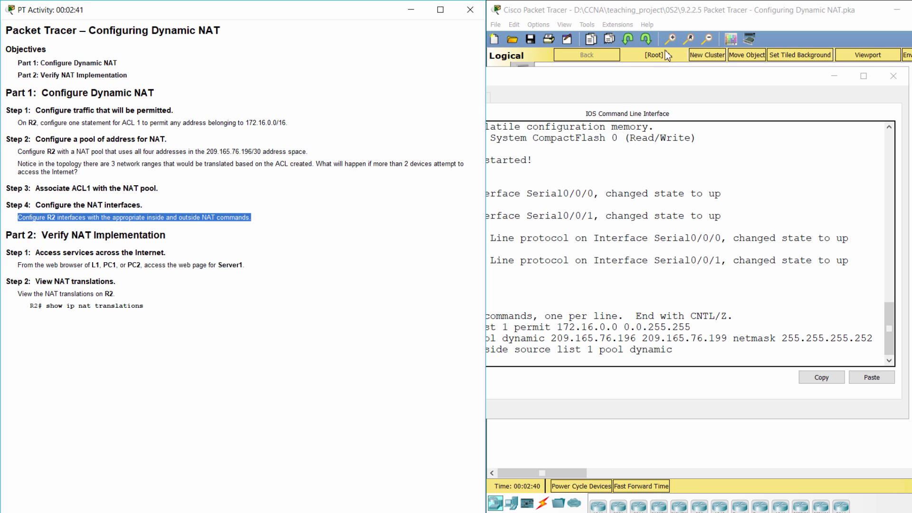
click(725, 14)
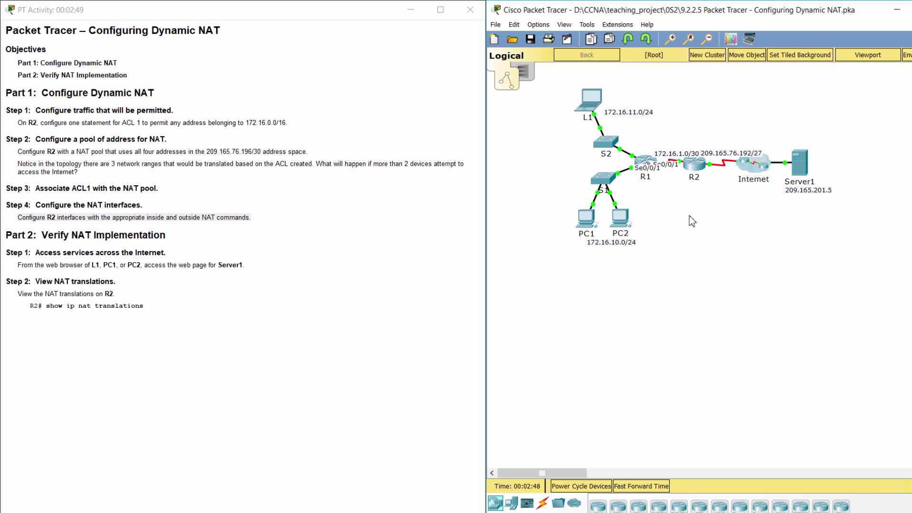
click(697, 172)
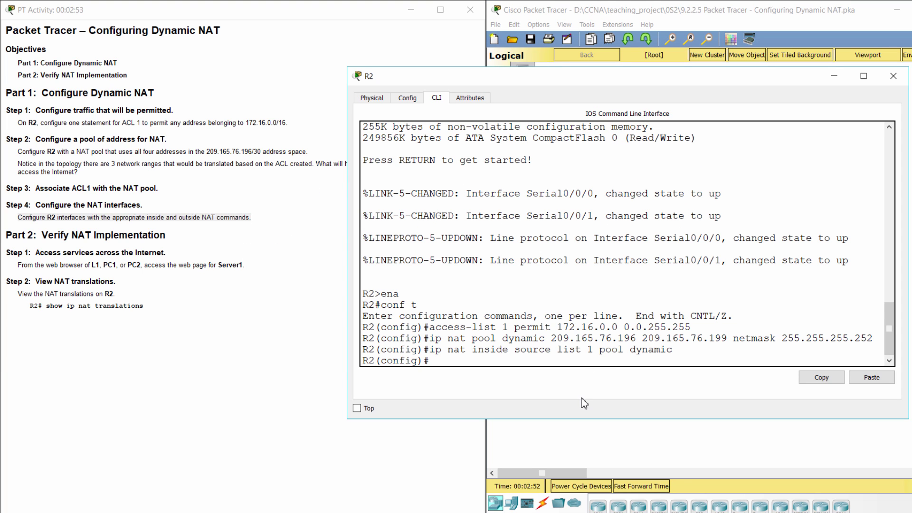
text(interface s0/0/1)
key(Return)
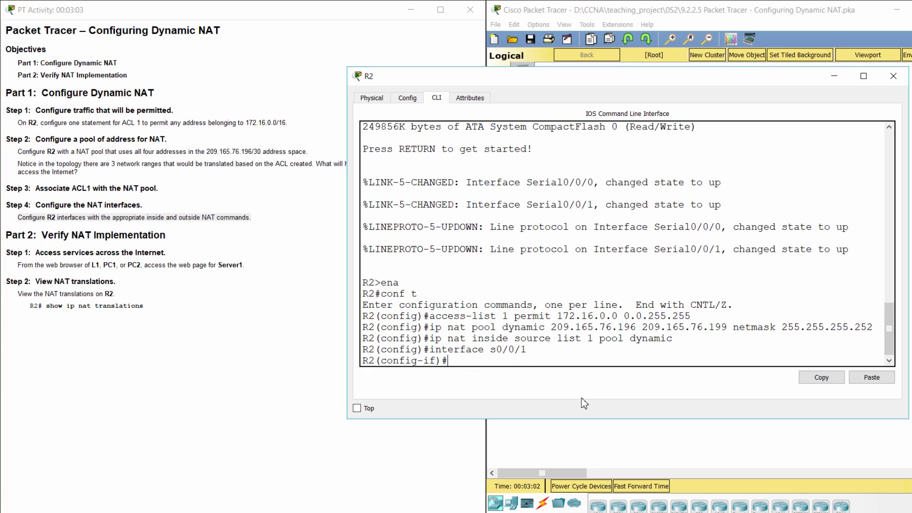
text(ip nat inside)
key(Return)
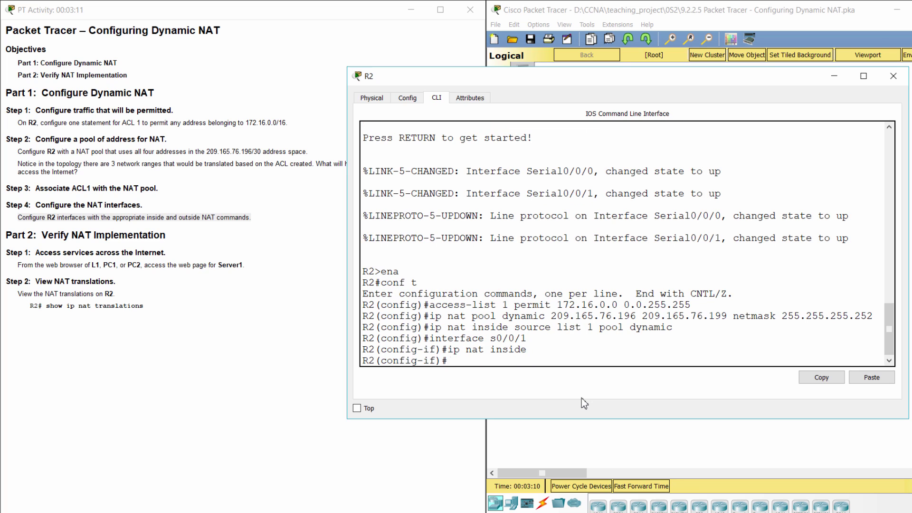
Set R2's interface s0/0/0 as NAT outside
text(interface s0/0/0)
key(Return)
text(ip na)
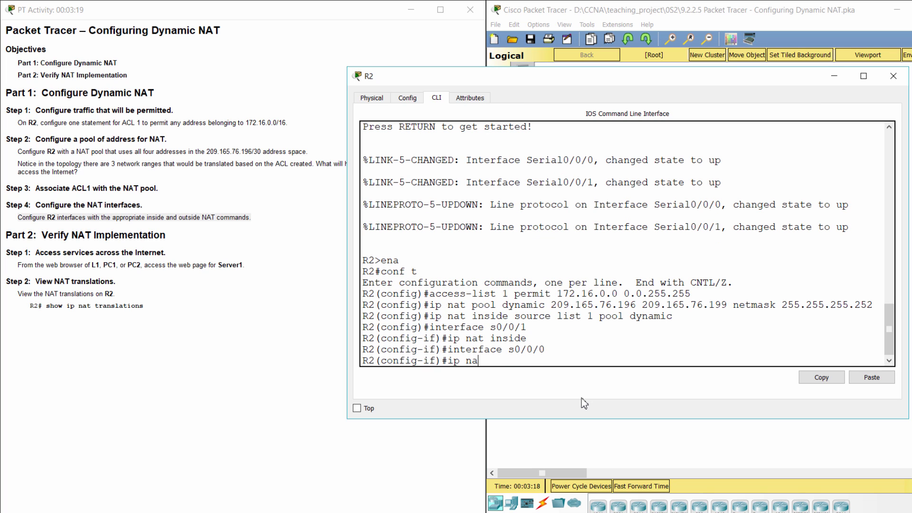
text(t outside)
key(Return)
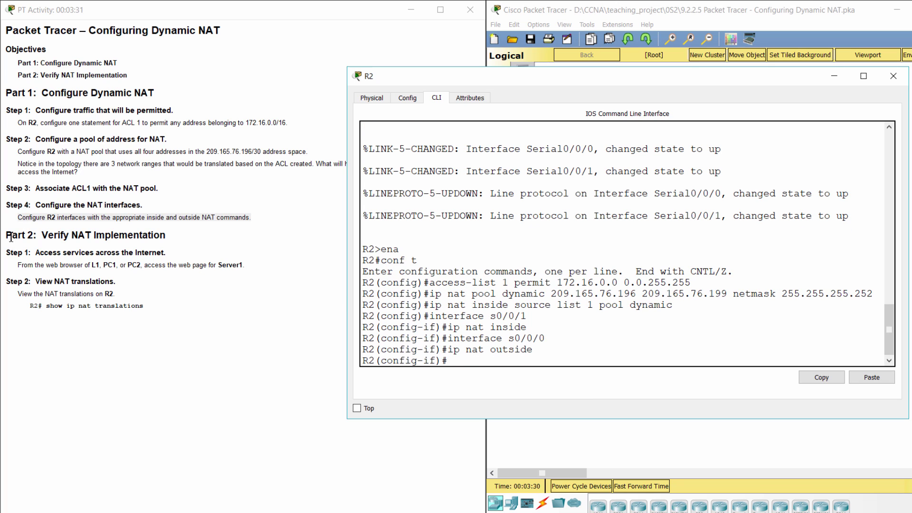
Following Part 2 Step 1 of the instructions, access Server1's web page at 209.165.201.5 from PC1's web browser, then close PC1
drag(7, 235, 188, 247)
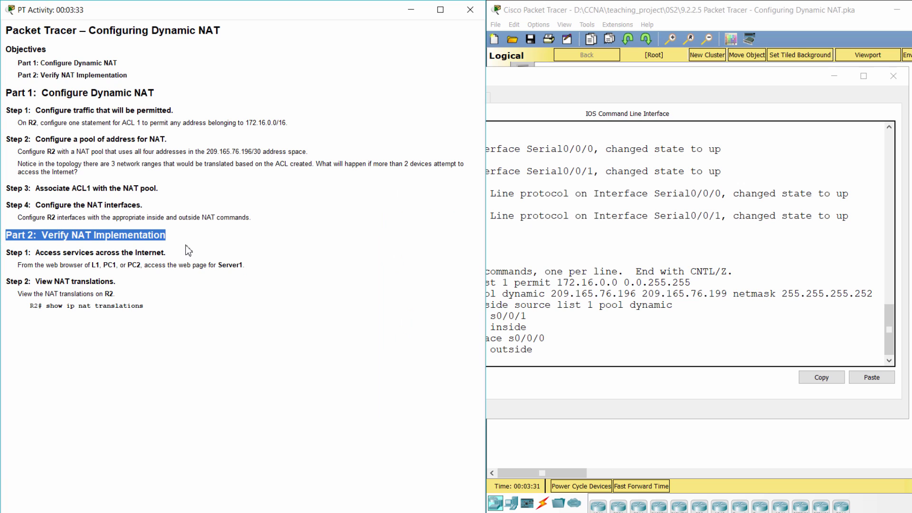
click(190, 247)
drag(6, 249, 180, 255)
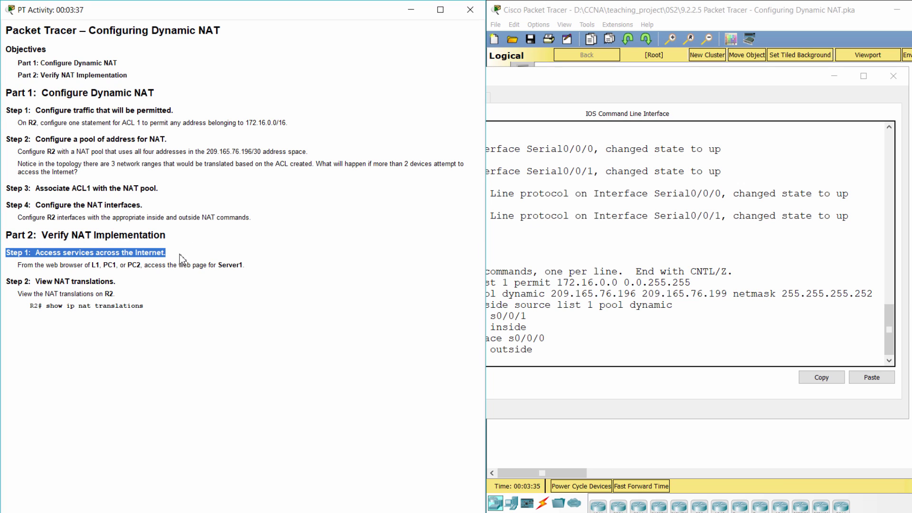
click(183, 259)
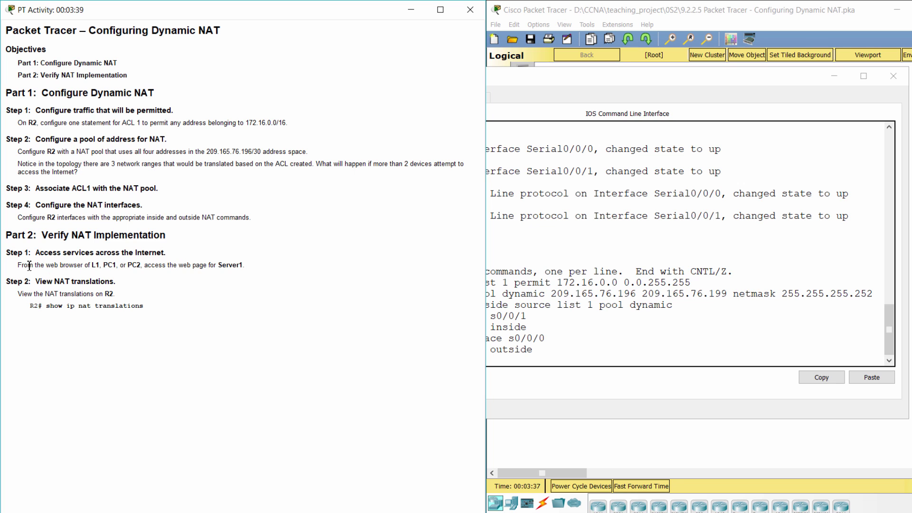
drag(18, 265, 254, 271)
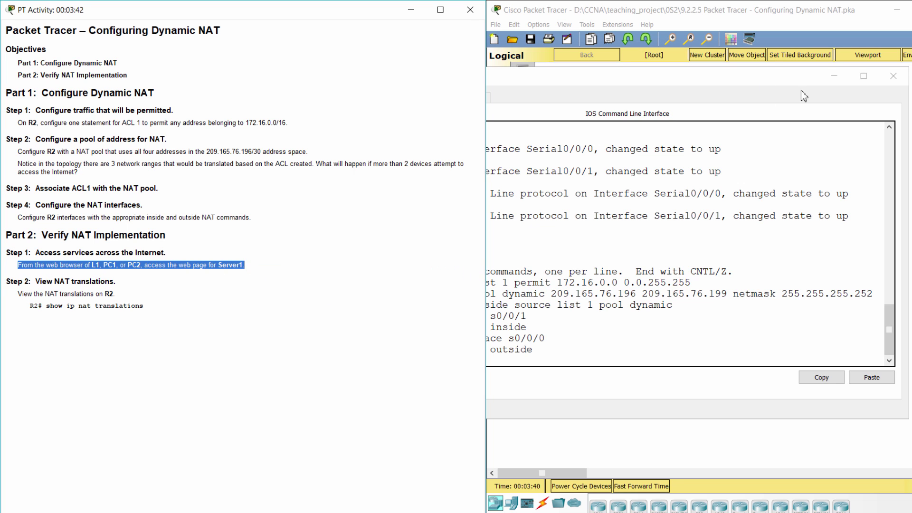
click(892, 76)
click(586, 220)
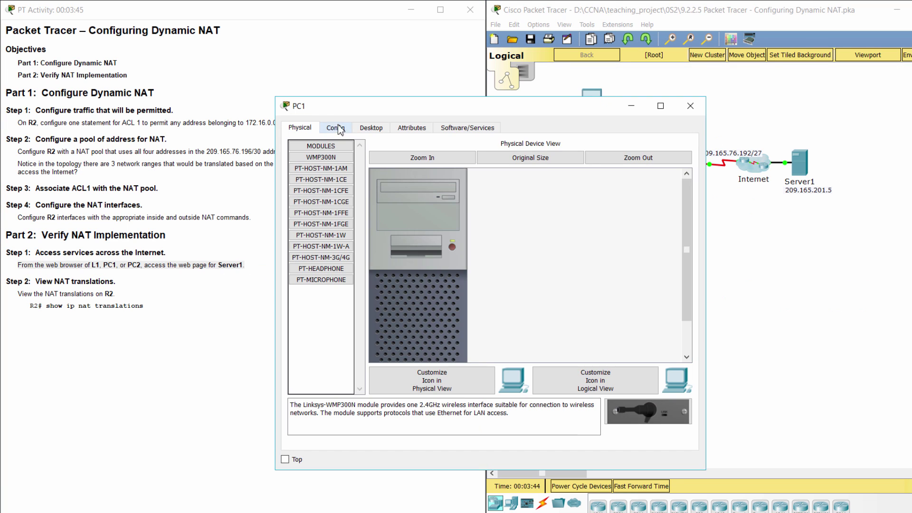
click(372, 128)
click(644, 183)
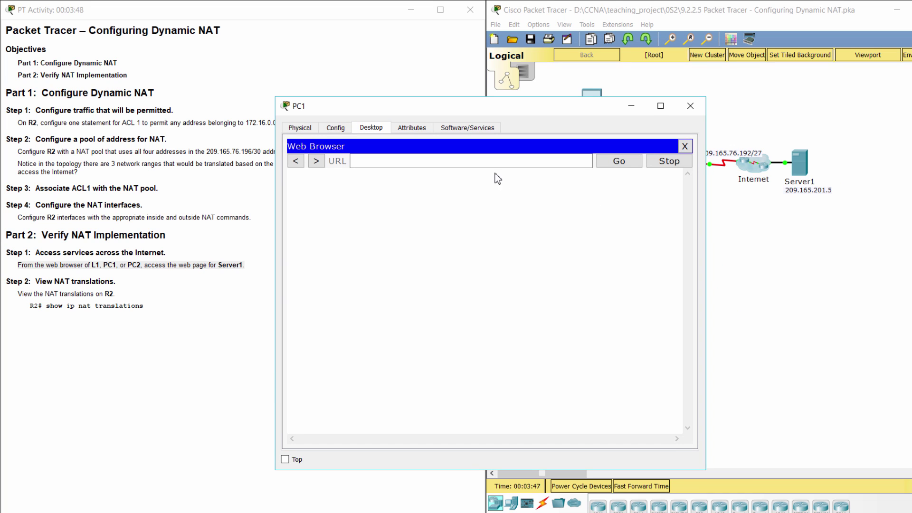
text(209.165.)
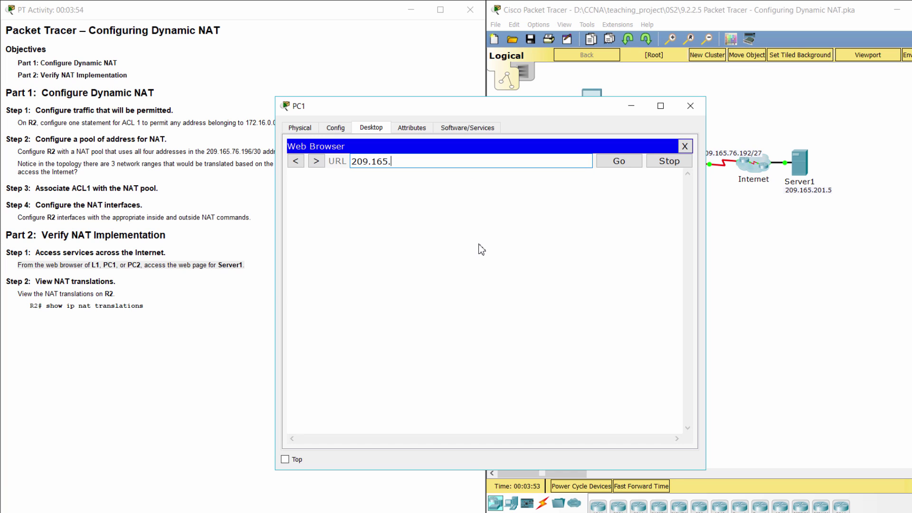
text(201.5)
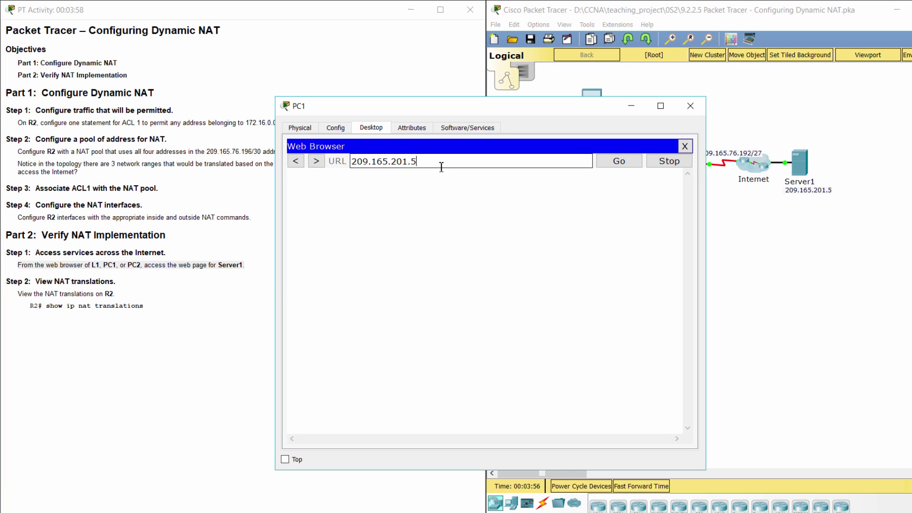
triple_click(441, 164)
click(619, 161)
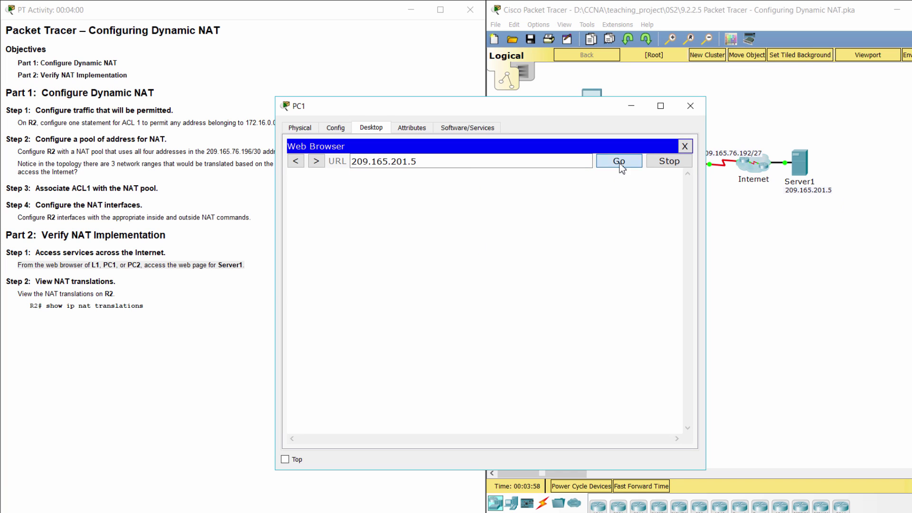
click(690, 105)
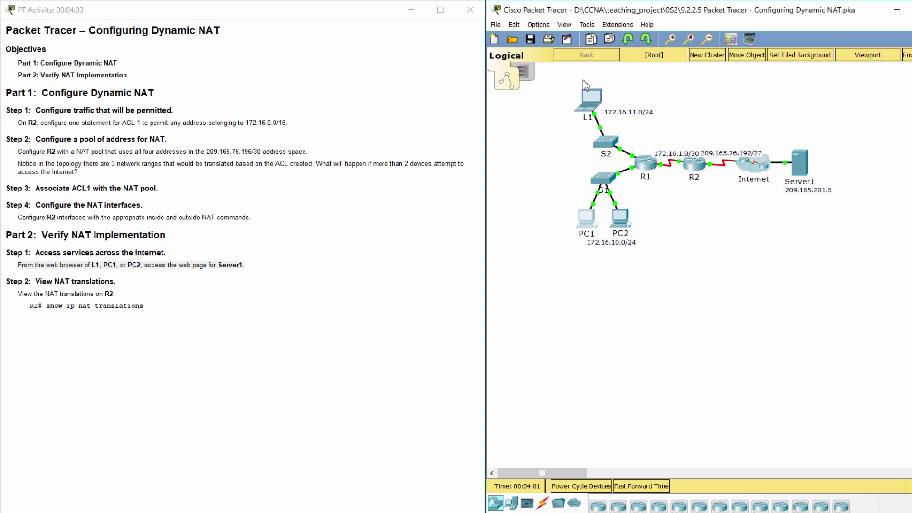
Access Server1's web page at 209.165.201.5 from the web browser of laptop L1
click(591, 94)
click(370, 127)
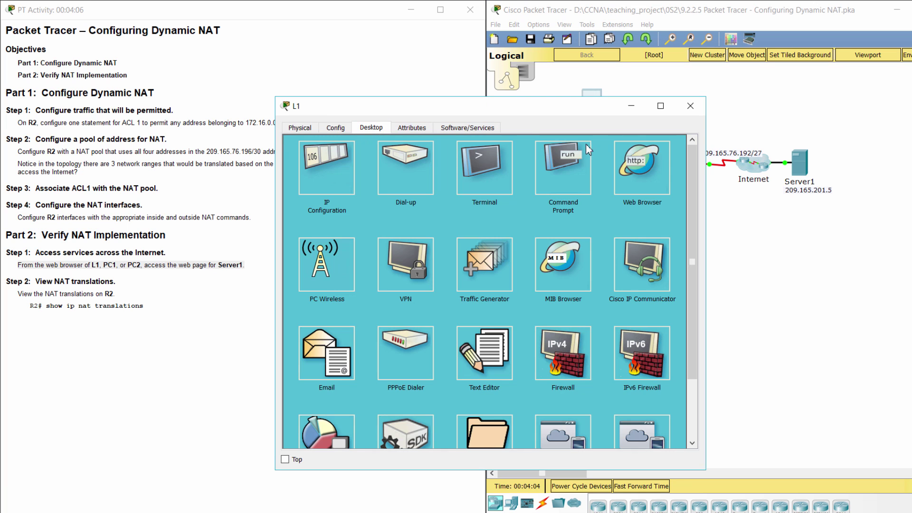
click(641, 164)
text(209)
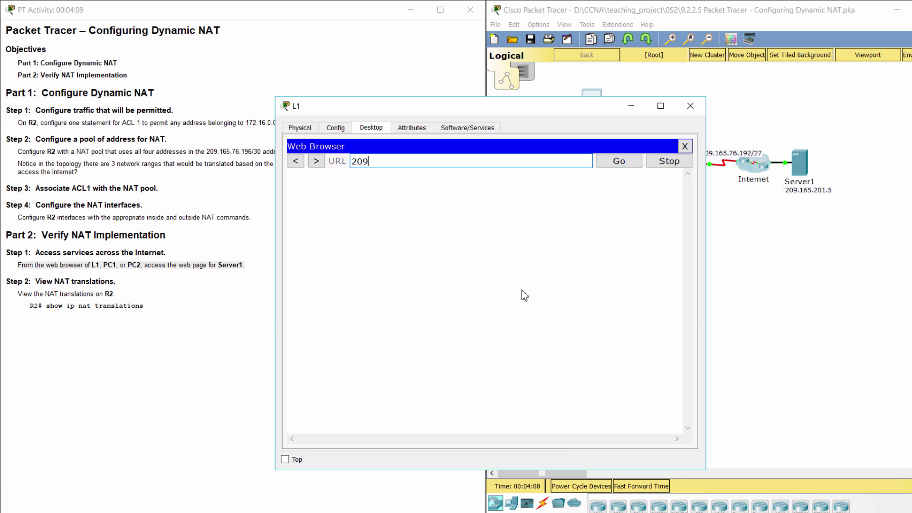
text(.165.201.5)
key(Return)
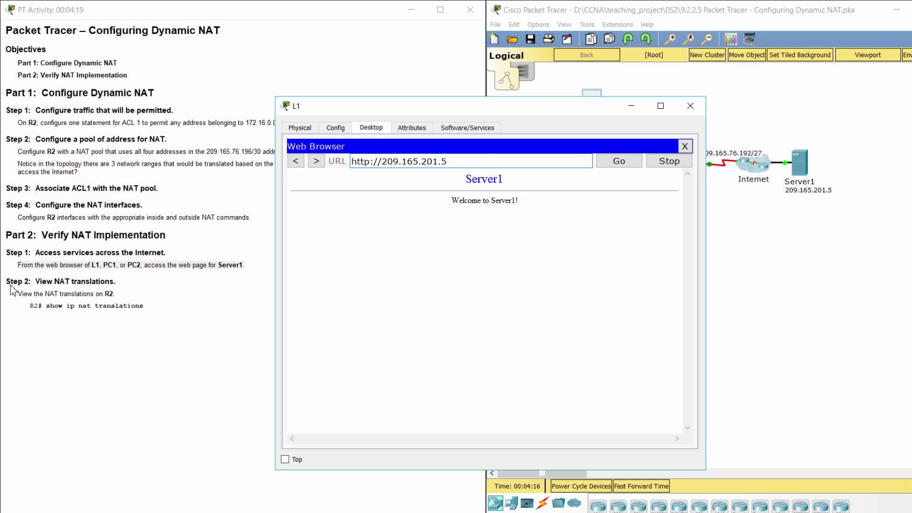
Following Part 2 Step 2, list R2's NAT translations with "do show ip nat translations" and examine the entries
drag(7, 281, 122, 280)
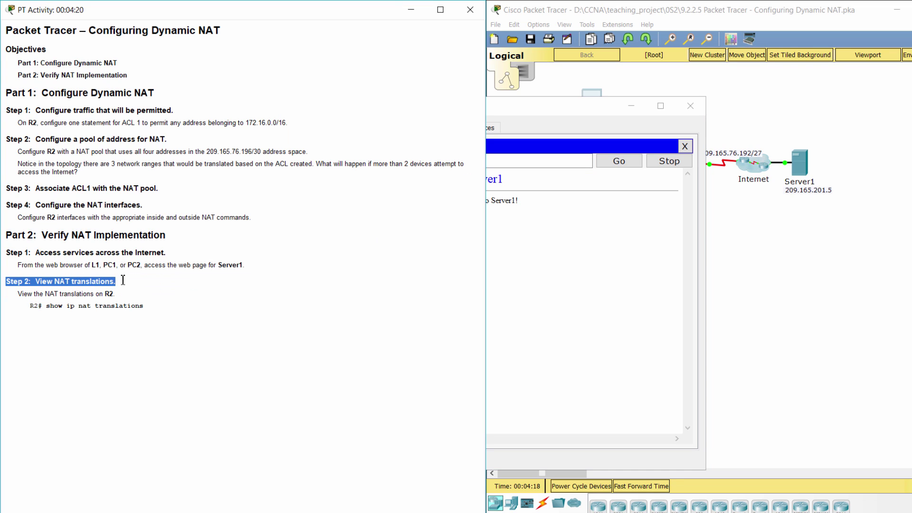
click(141, 291)
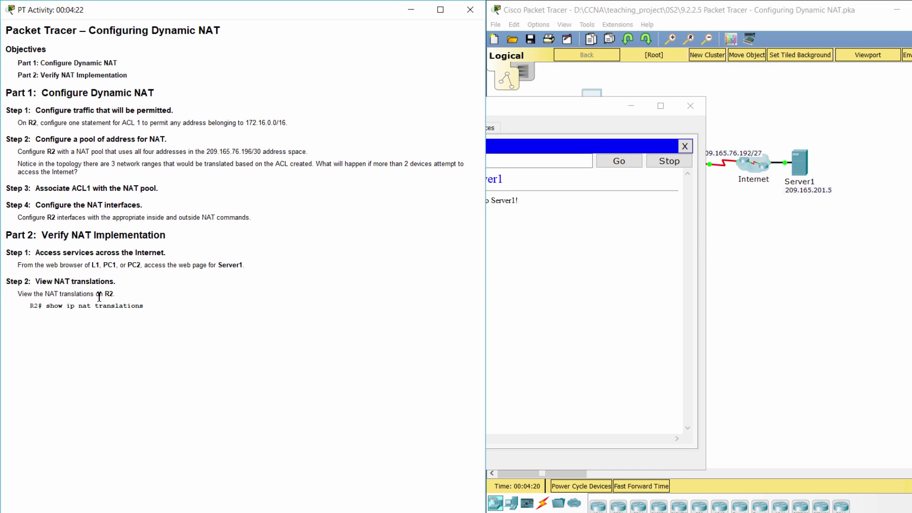
drag(28, 305, 167, 307)
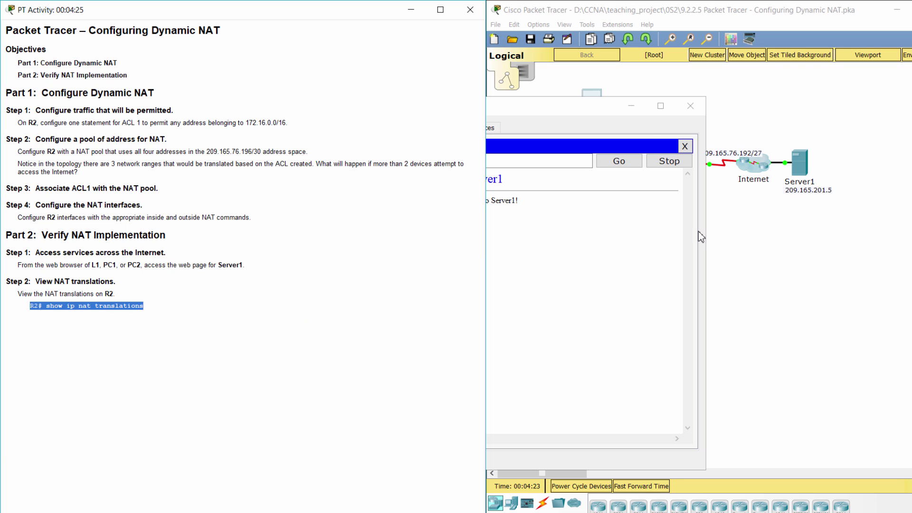
click(631, 105)
click(689, 167)
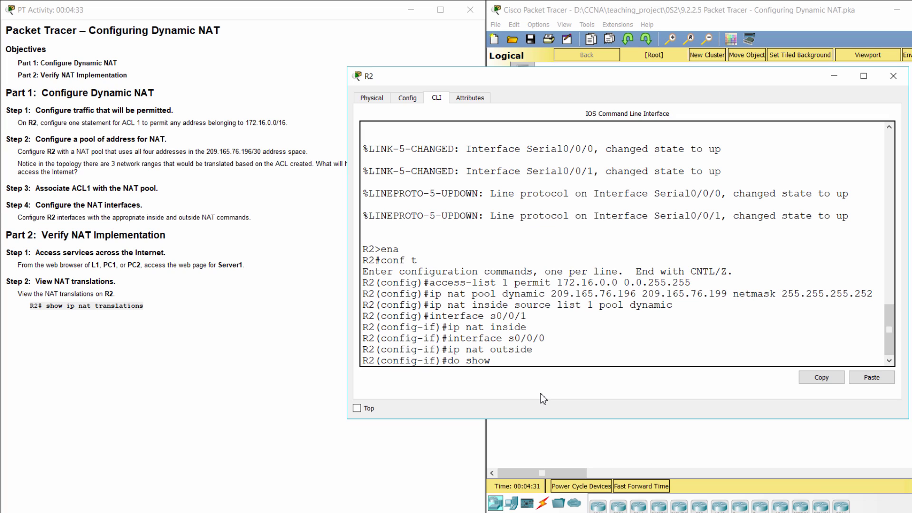
text(nat translations)
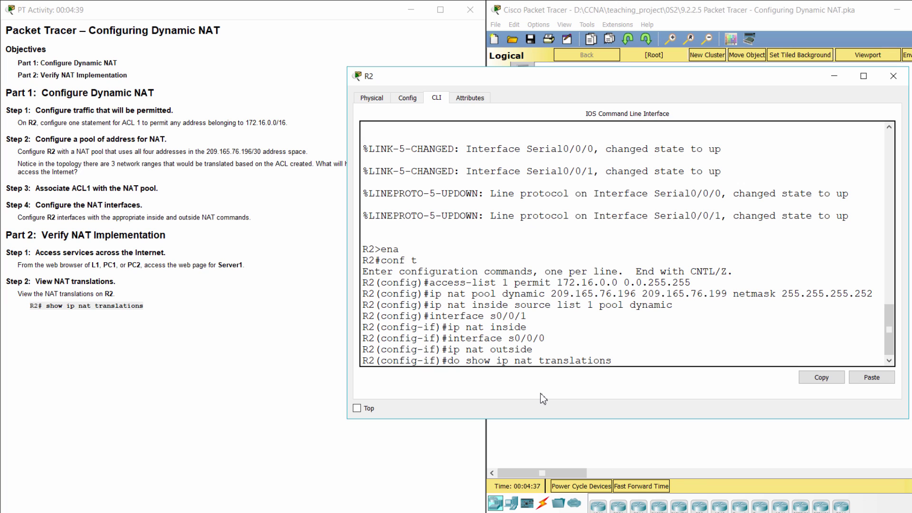
key(Return)
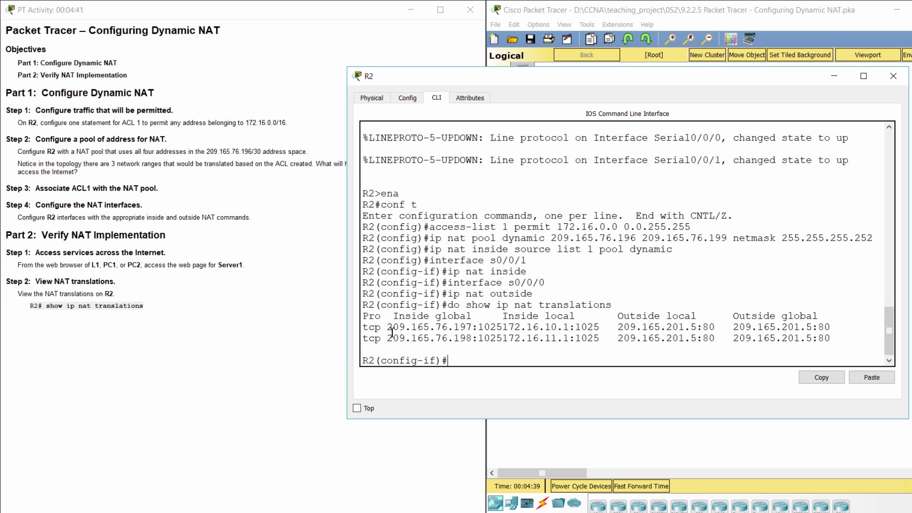
drag(364, 329, 627, 360)
Display R2's complete running configuration with "do show run"
text(do show run)
key(Return)
key(space)
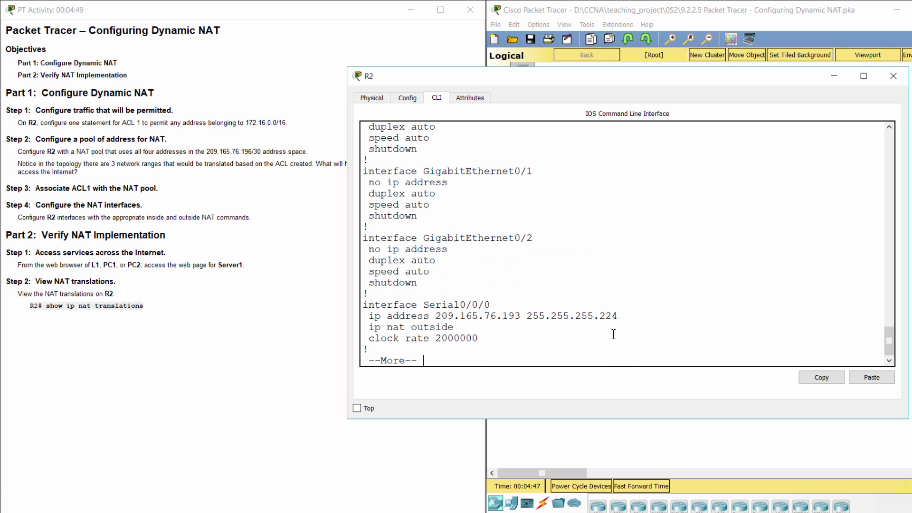
key(space)
key(space)
scroll(603, 329, up, 3)
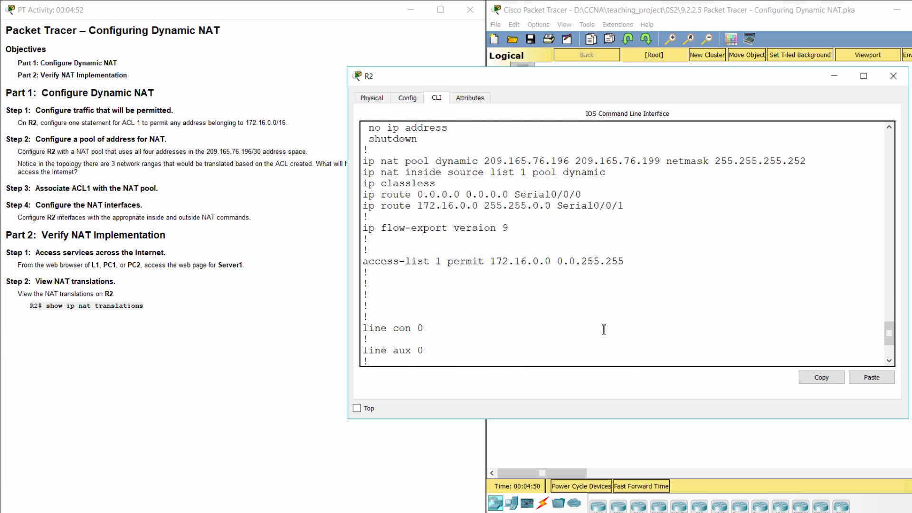
Check the access list 1, NAT pool and inside source translation statements in R2's running configuration
scroll(594, 330, down, 3)
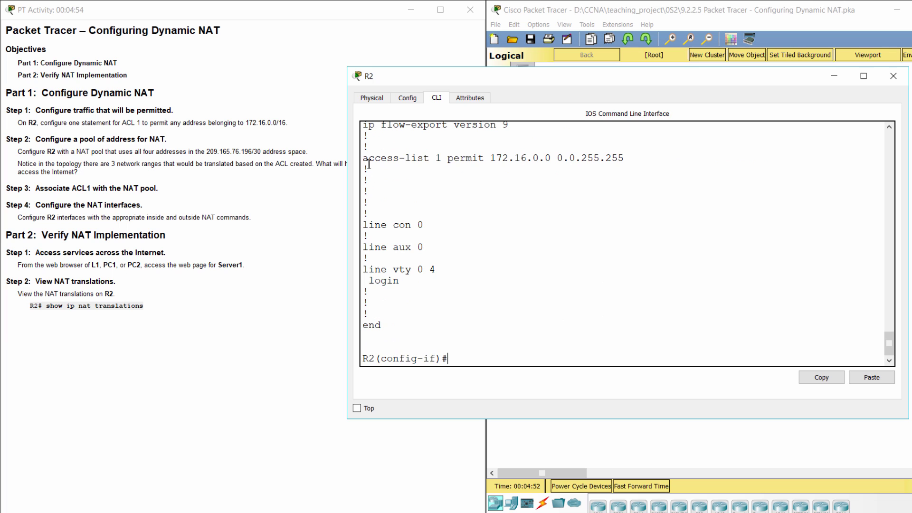
scroll(376, 181, up, 2)
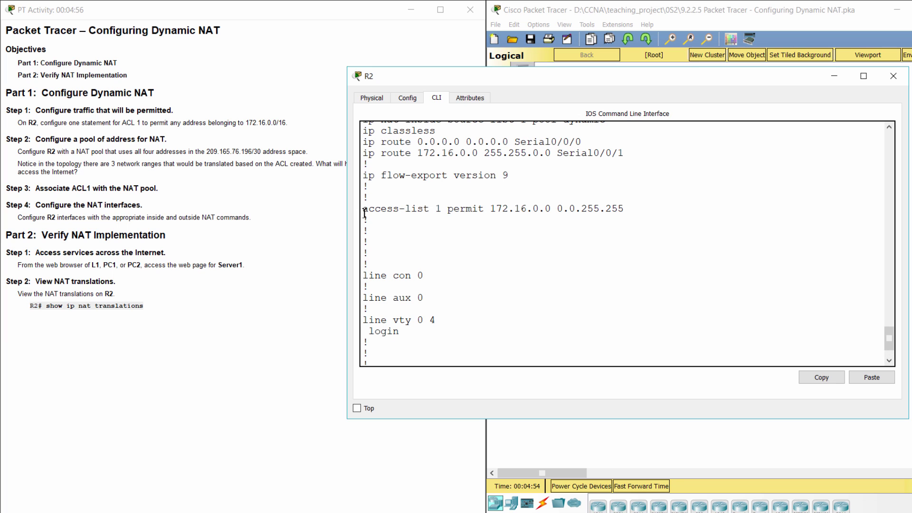
drag(362, 209, 625, 205)
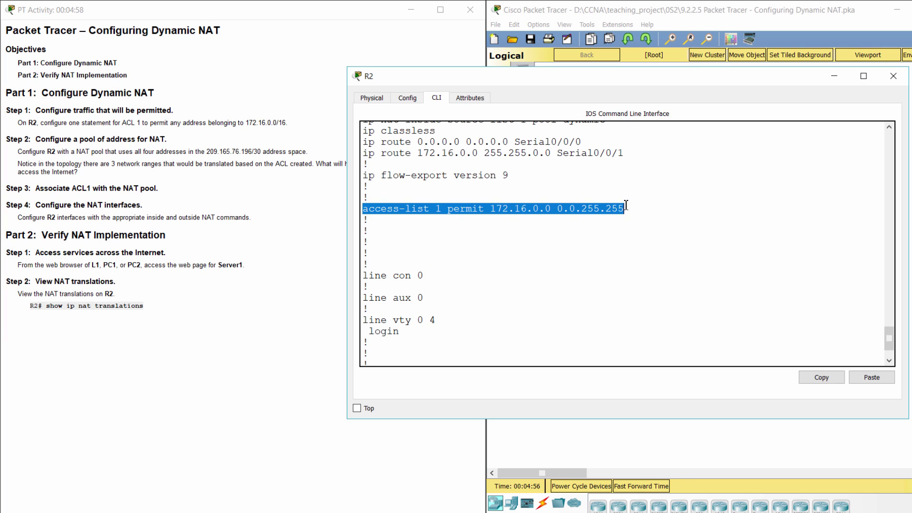
scroll(628, 232, up, 6)
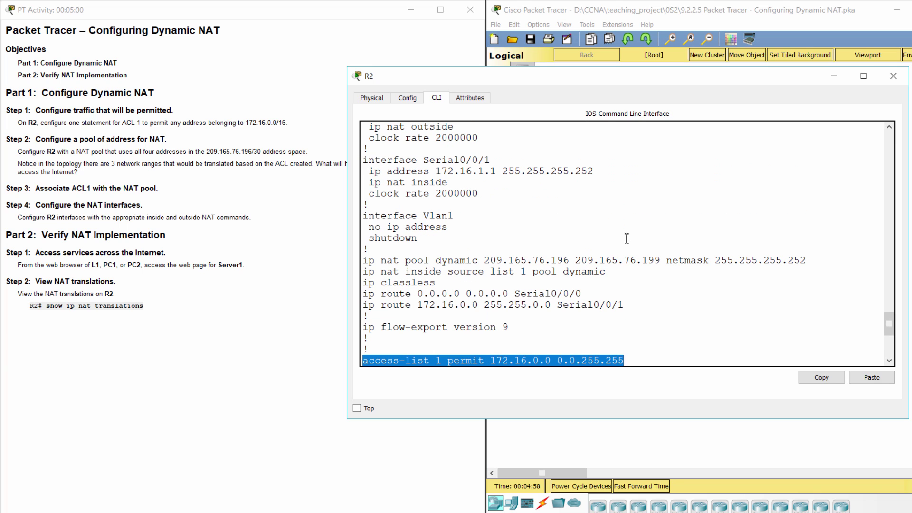
drag(363, 260, 627, 272)
click(634, 278)
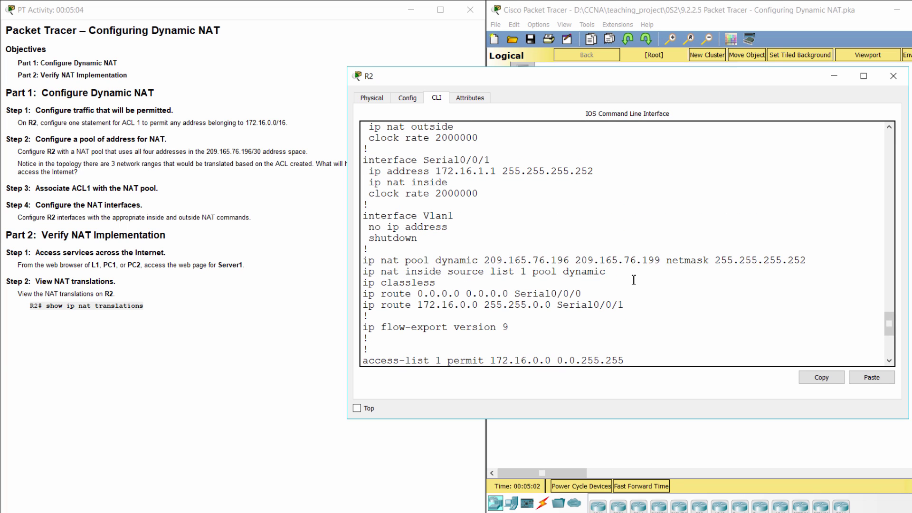
Check the NAT outside and inside settings under Serial0/0/0 and Serial0/0/1 in R2's running configuration
scroll(634, 280, up, 4)
scroll(634, 280, up, 3)
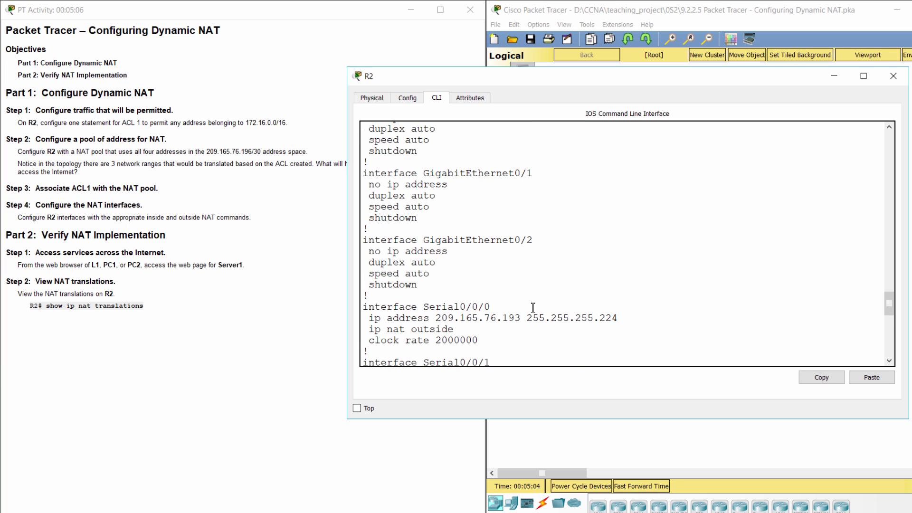
drag(369, 329, 456, 328)
scroll(457, 328, down, 2)
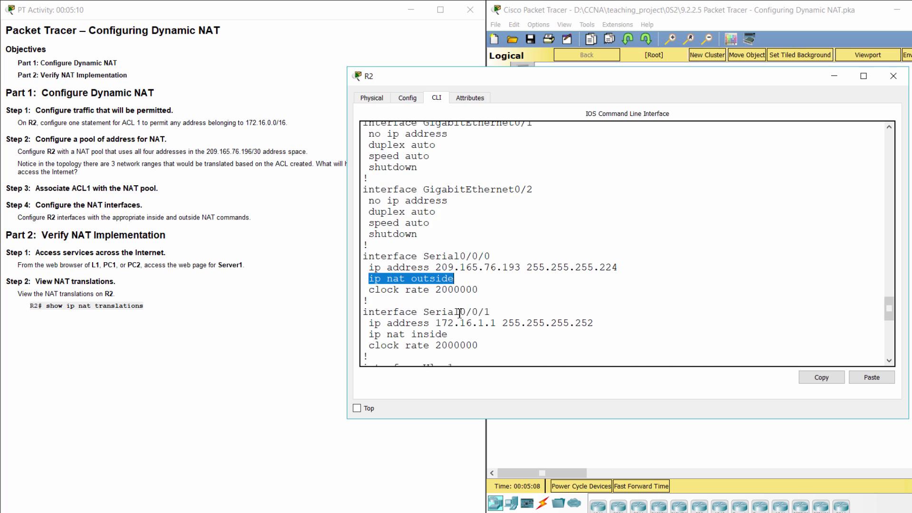
scroll(471, 298, down, 2)
drag(370, 283, 464, 284)
click(506, 289)
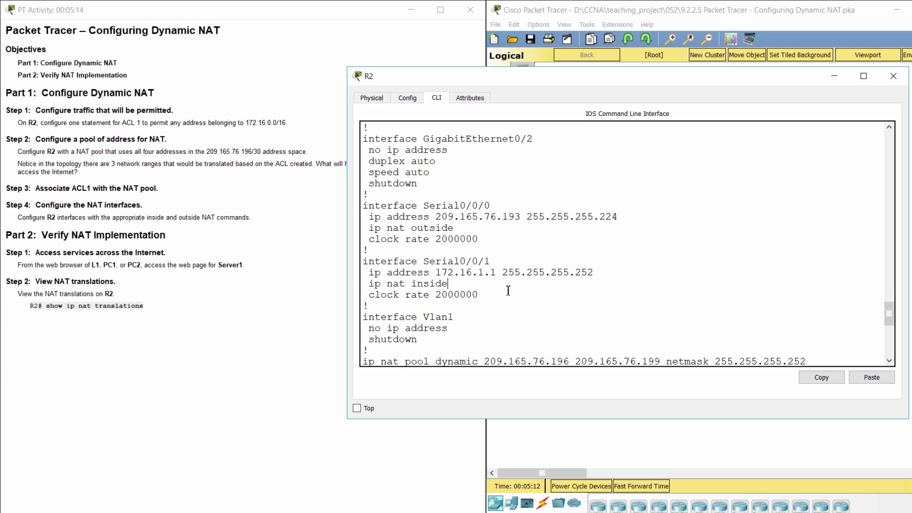